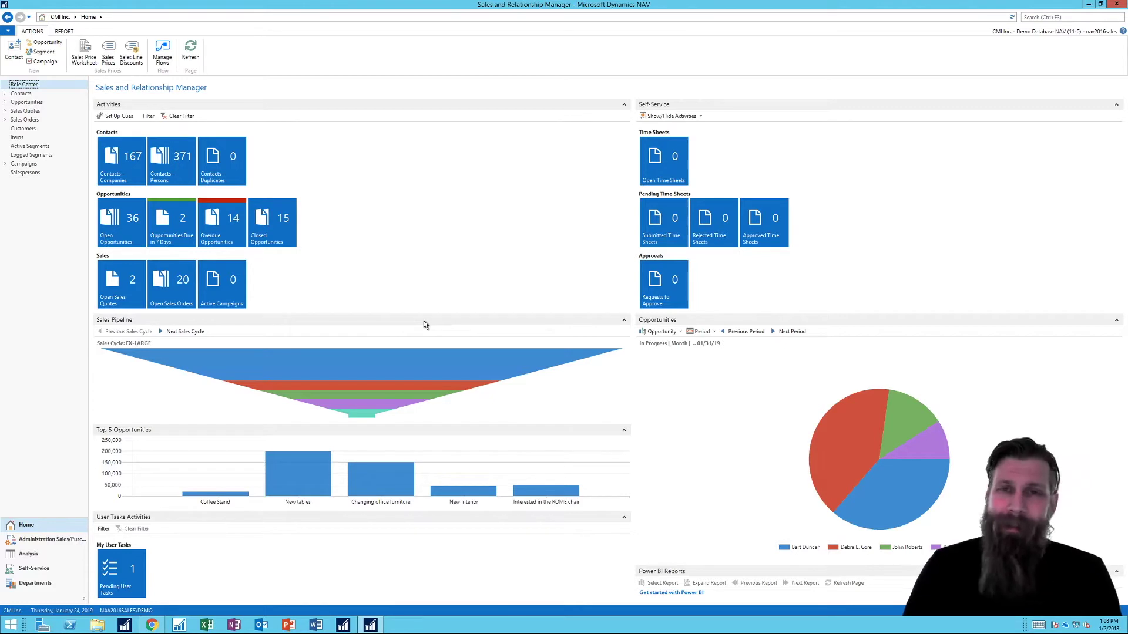
Step: Open the Pending User Tasks list showing the 'Error on a customer card' task
left_click(116, 577)
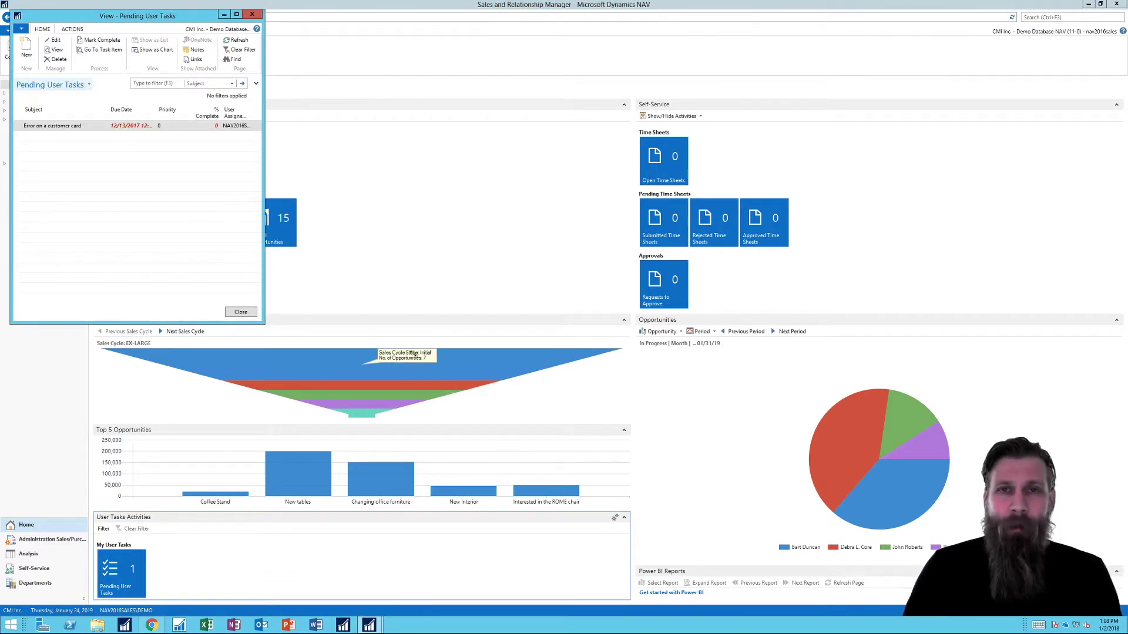
Step: Enlarge and centre the Pending User Tasks window, review it, then close it
left_click_drag(265, 324, 441, 361)
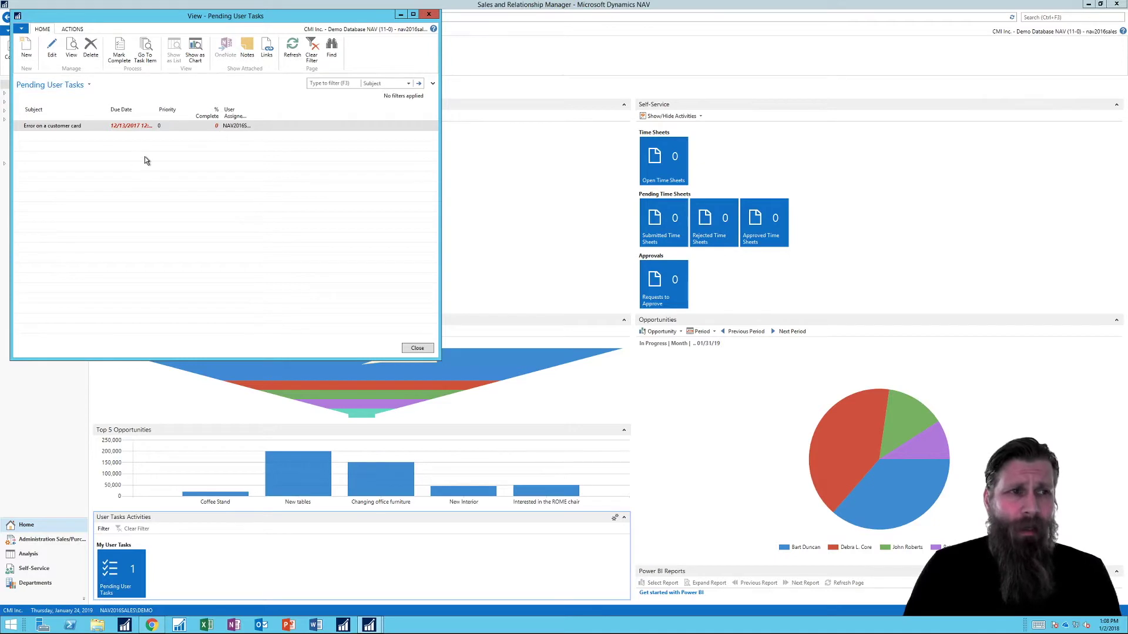
left_click_drag(227, 14, 538, 124)
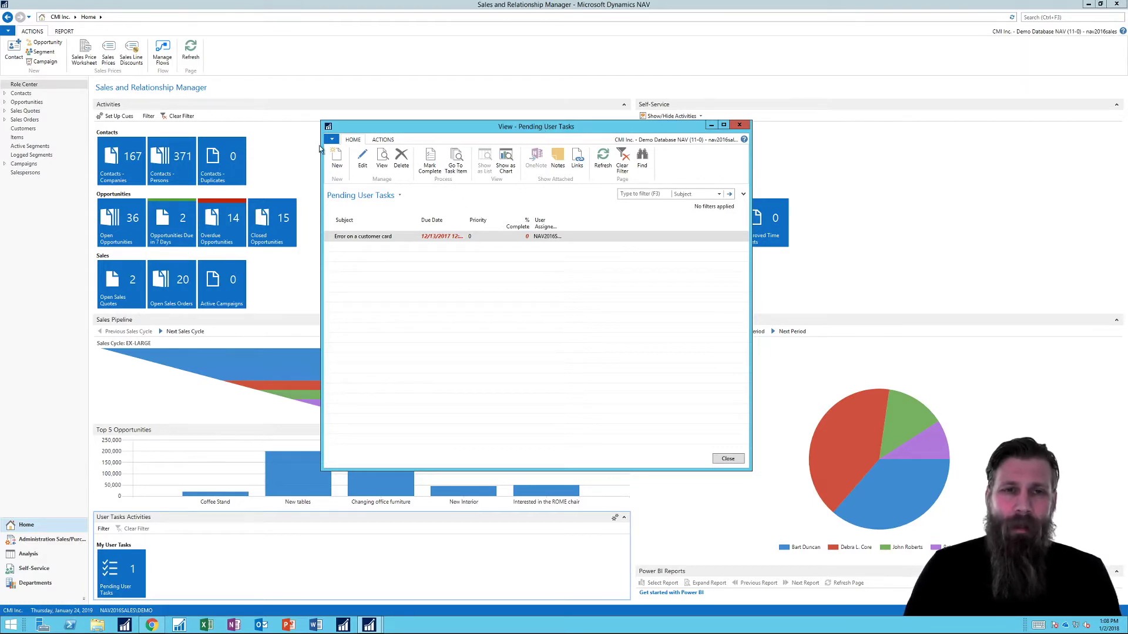
left_click(741, 126)
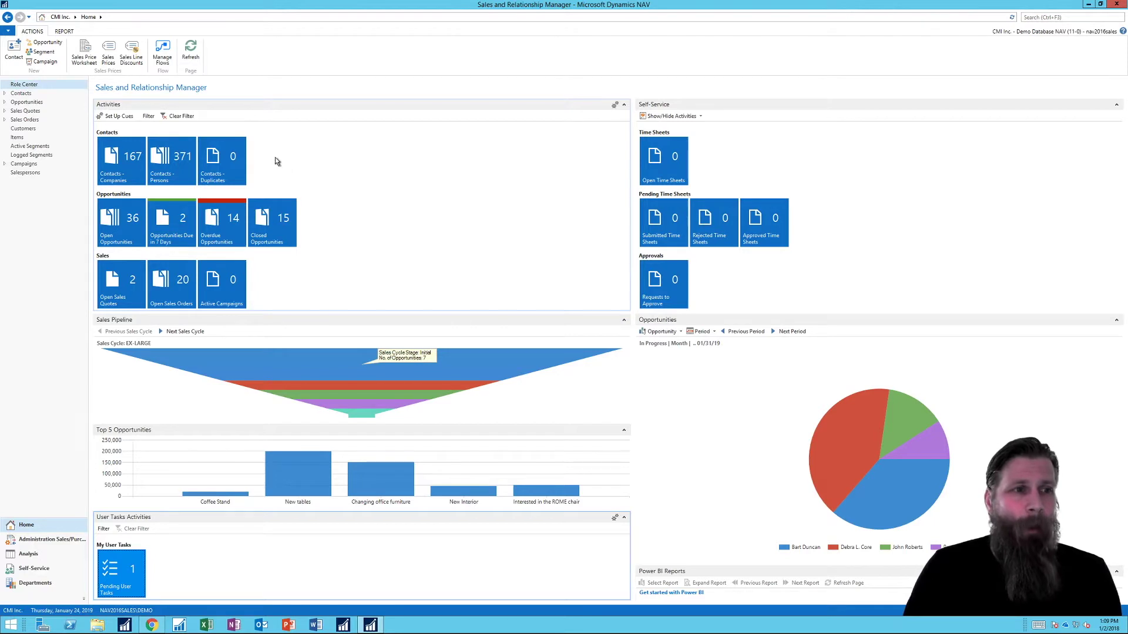
Step: Open the Coffee Stand opportunity card from Open Opportunities and select its Qualification stage line
left_click(115, 221)
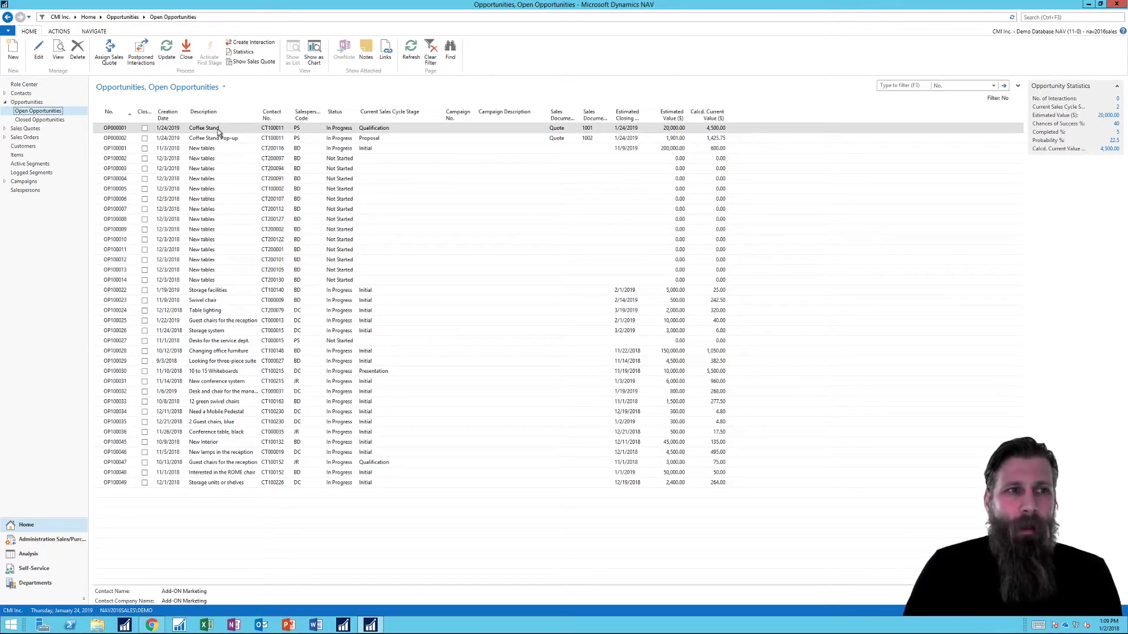
left_click(39, 52)
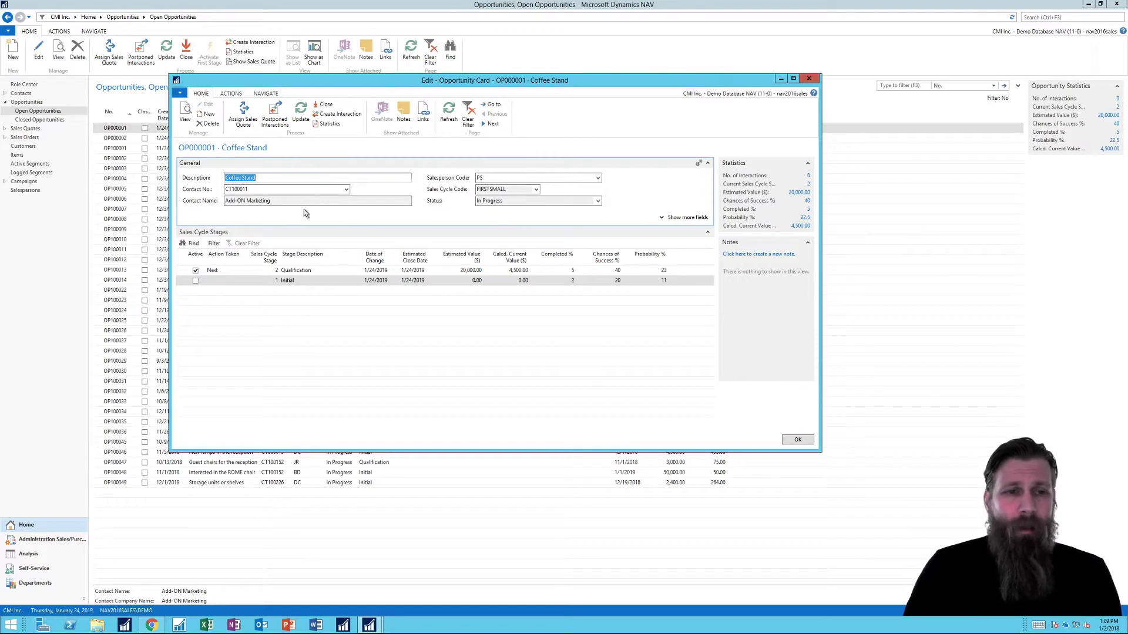
left_click(298, 273)
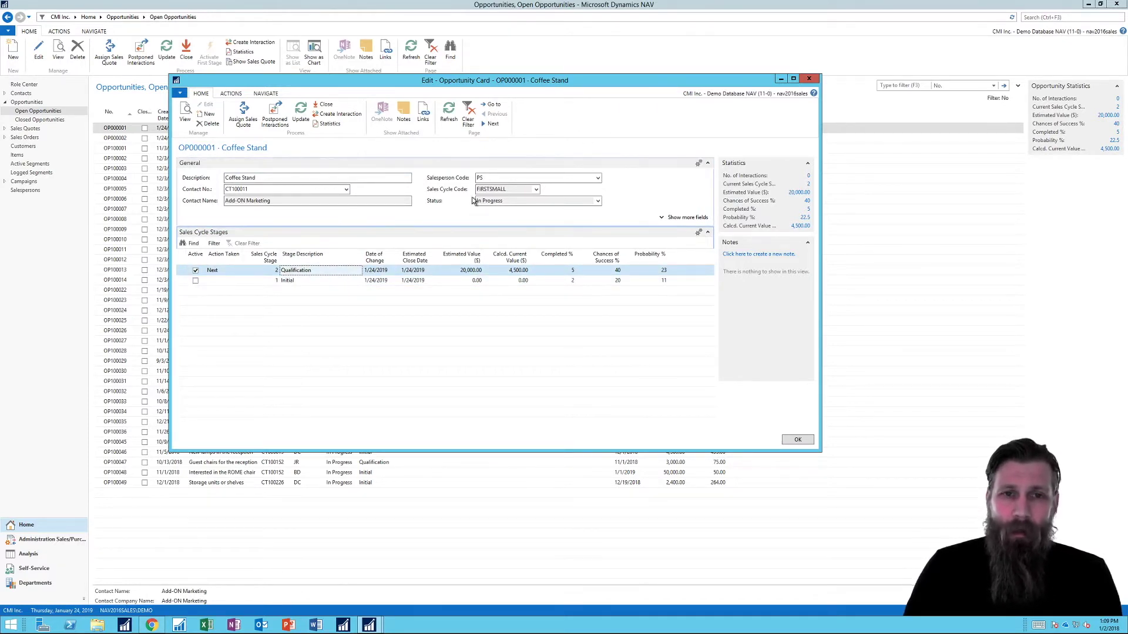
Step: Browse the full sales cycle list and view the FIRSTSMALL sales cycle's stages
mouse_move(464, 197)
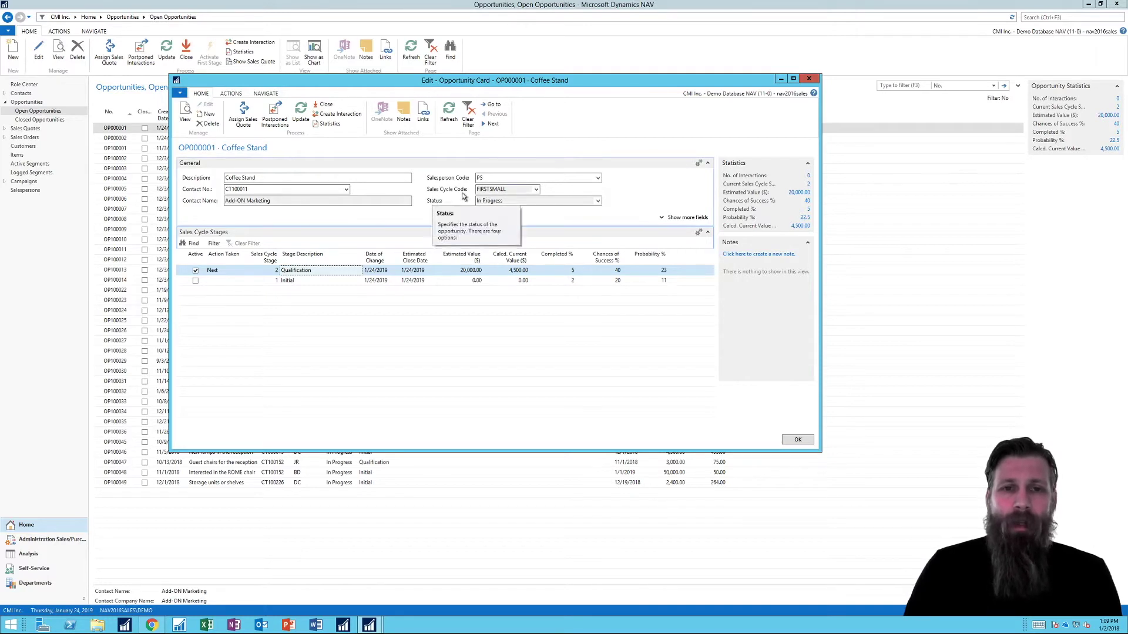
left_click(536, 188)
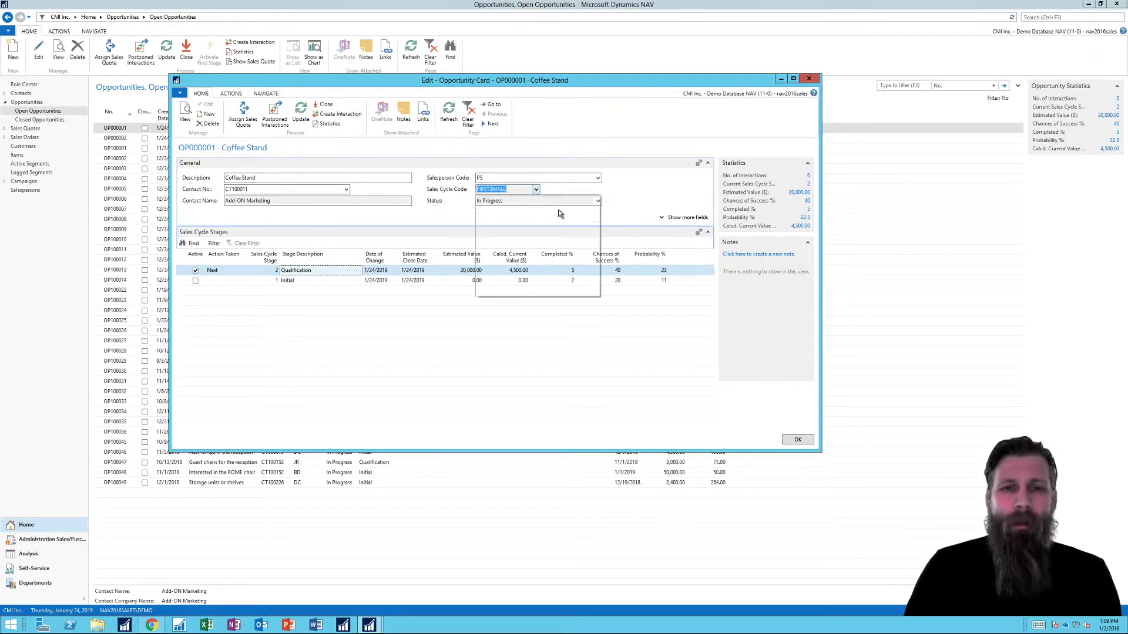
left_click(508, 292)
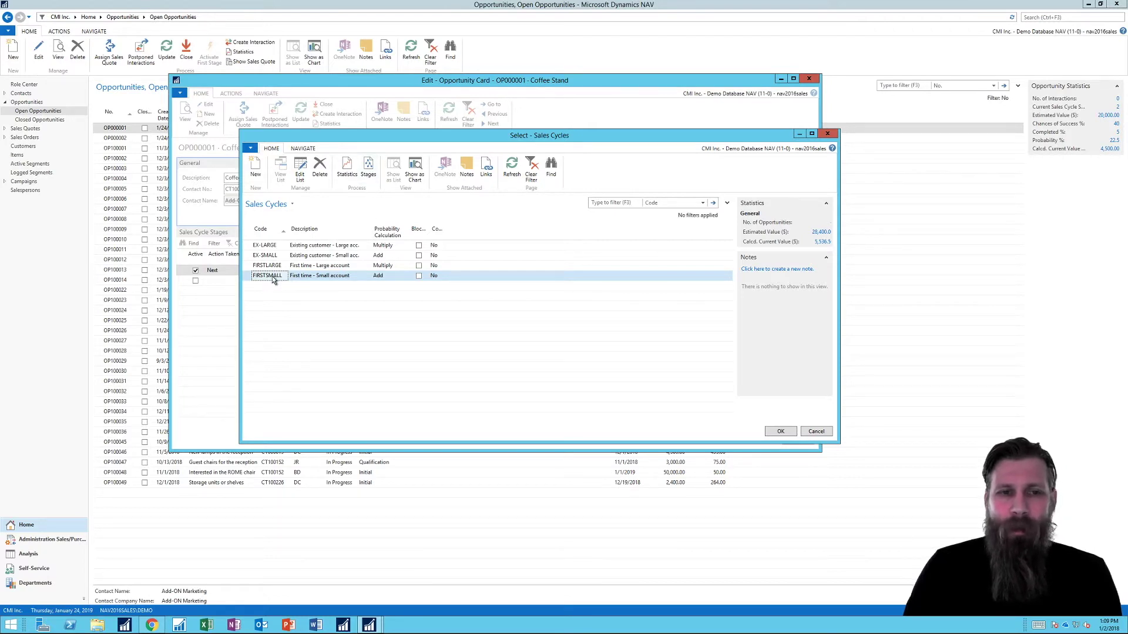
left_click(369, 167)
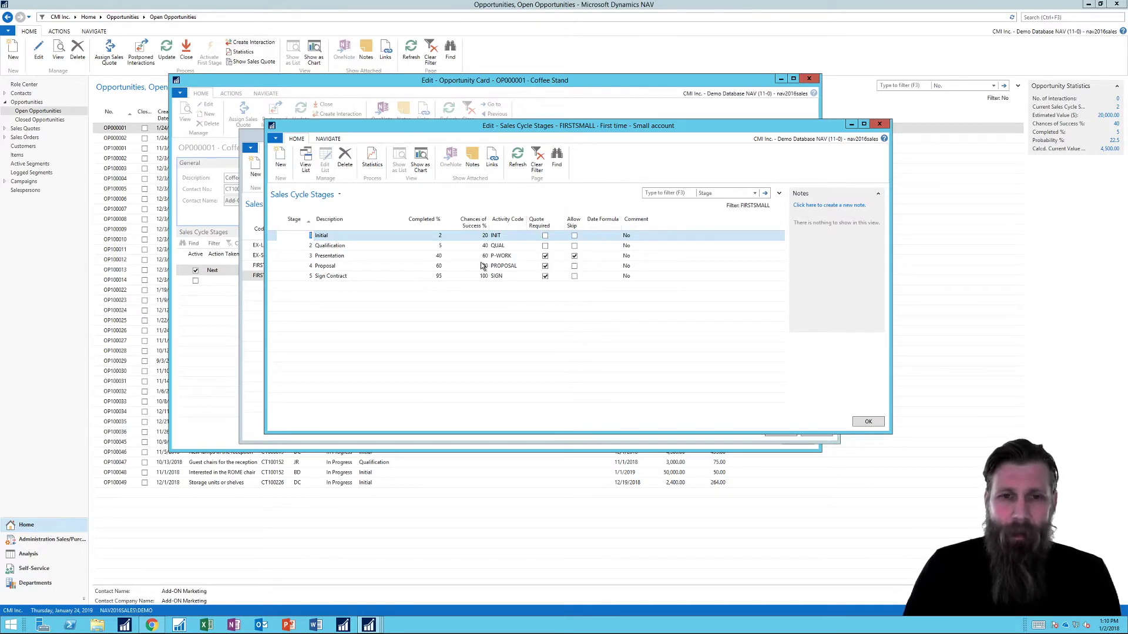
Step: List the activity code choices, such as INIT and P-WORK, for FIRSTSMALL's Initial stage
left_click(515, 237)
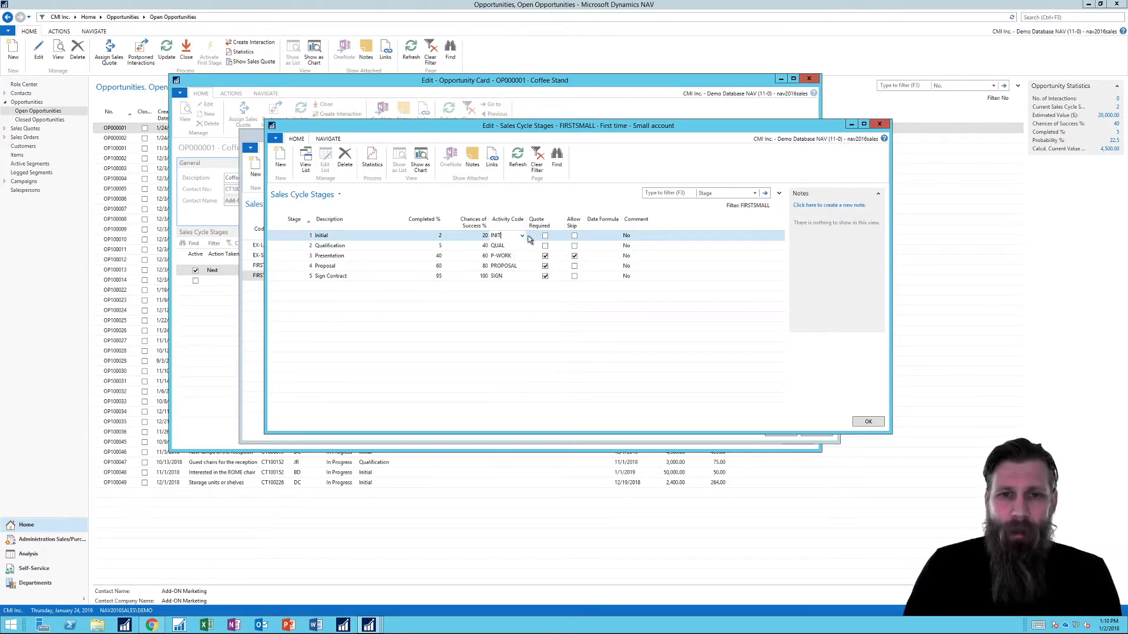
left_click(523, 236)
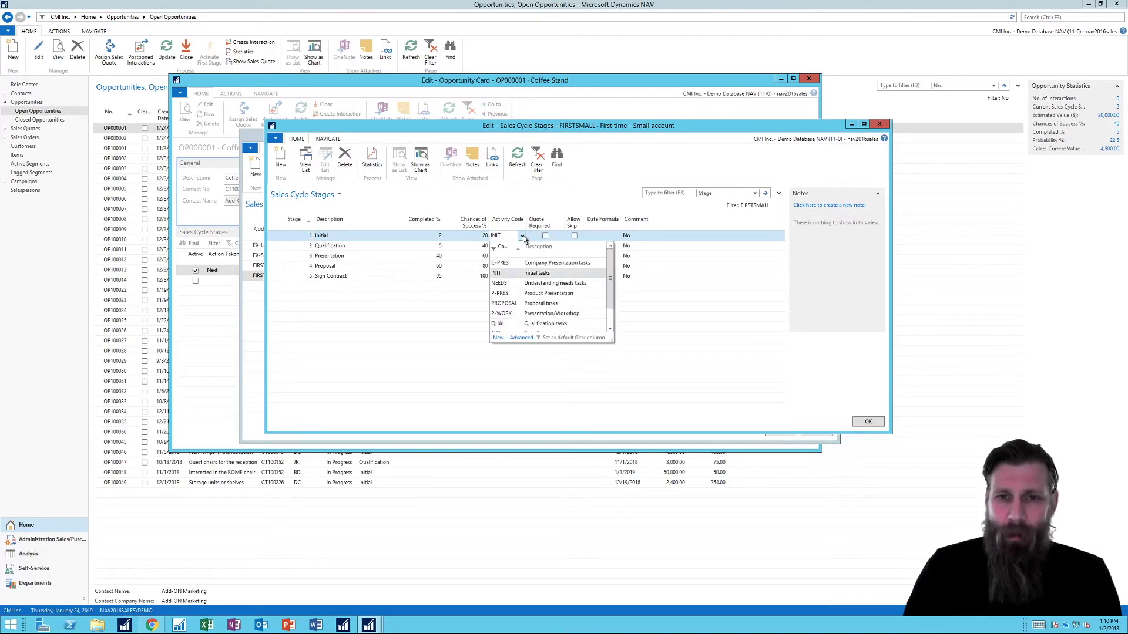
Step: Open the full Activity List, reposition it, and edit the INIT Initial tasks activity
left_click(521, 338)
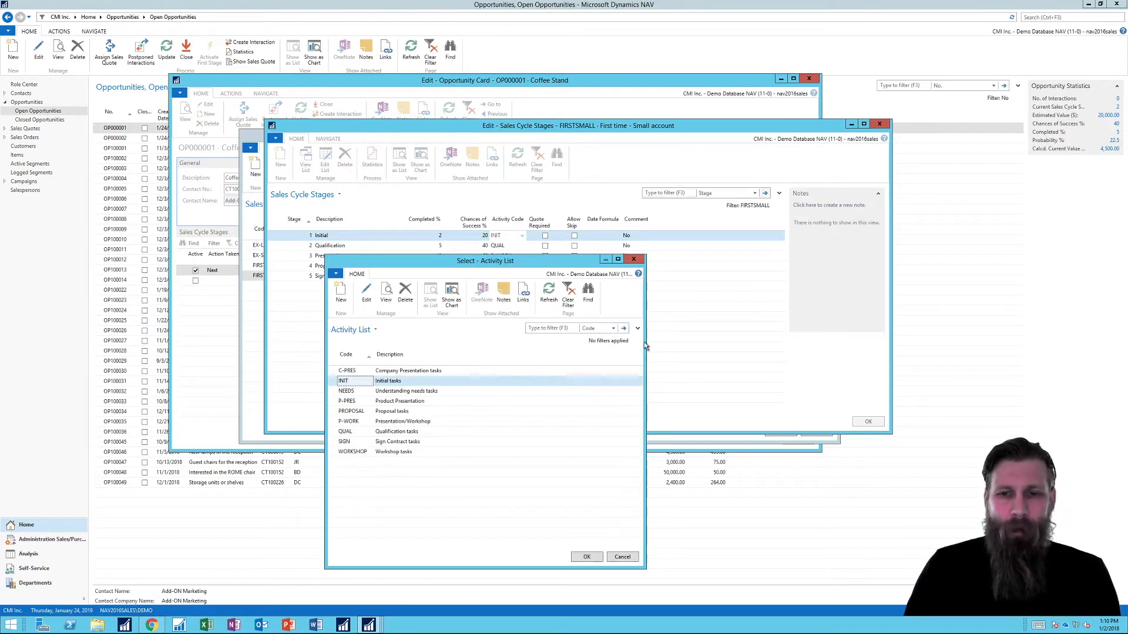
left_click_drag(646, 340, 709, 324)
left_click_drag(485, 263, 507, 152)
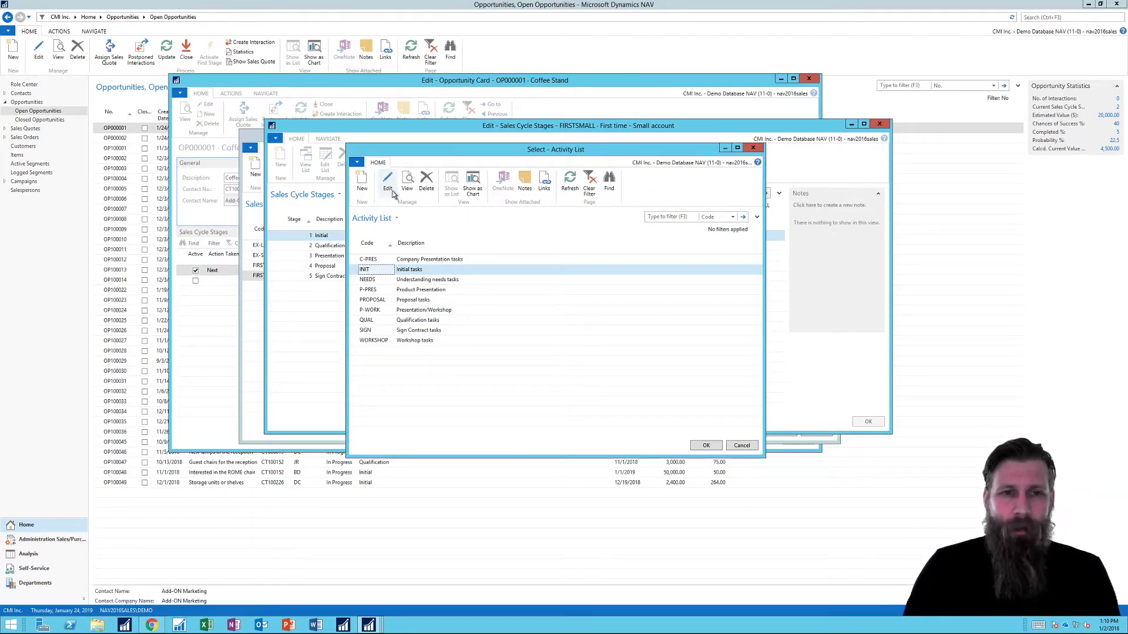
left_click(388, 182)
left_click_drag(734, 113, 527, 160)
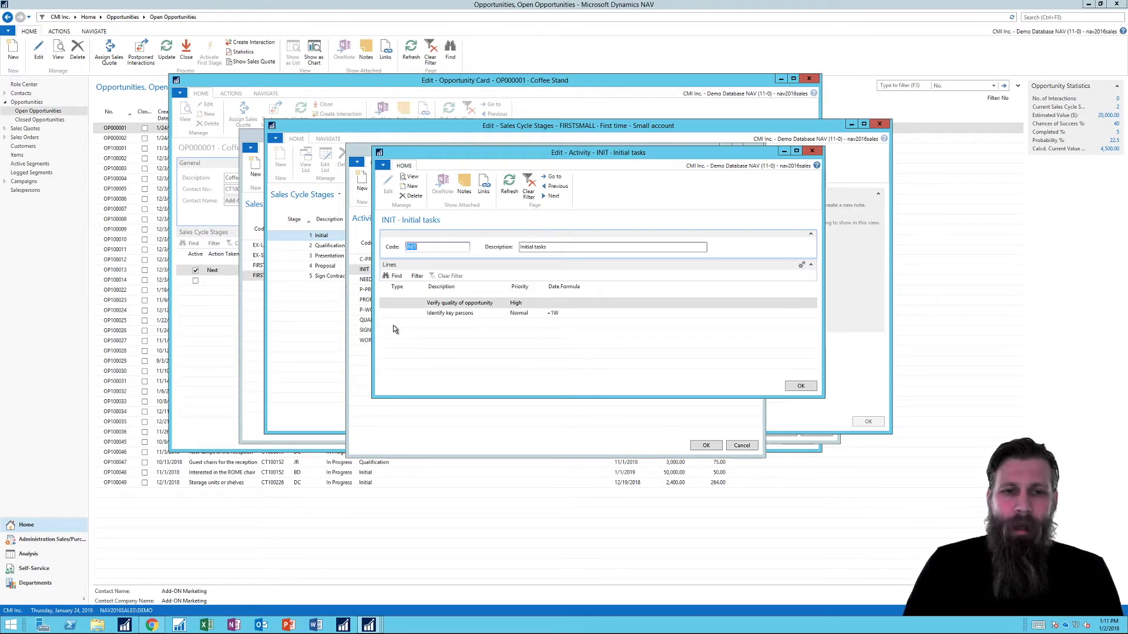
Step: Inspect the Type options for the Identify key persons task line without changing them
left_click(414, 313)
left_click(422, 315)
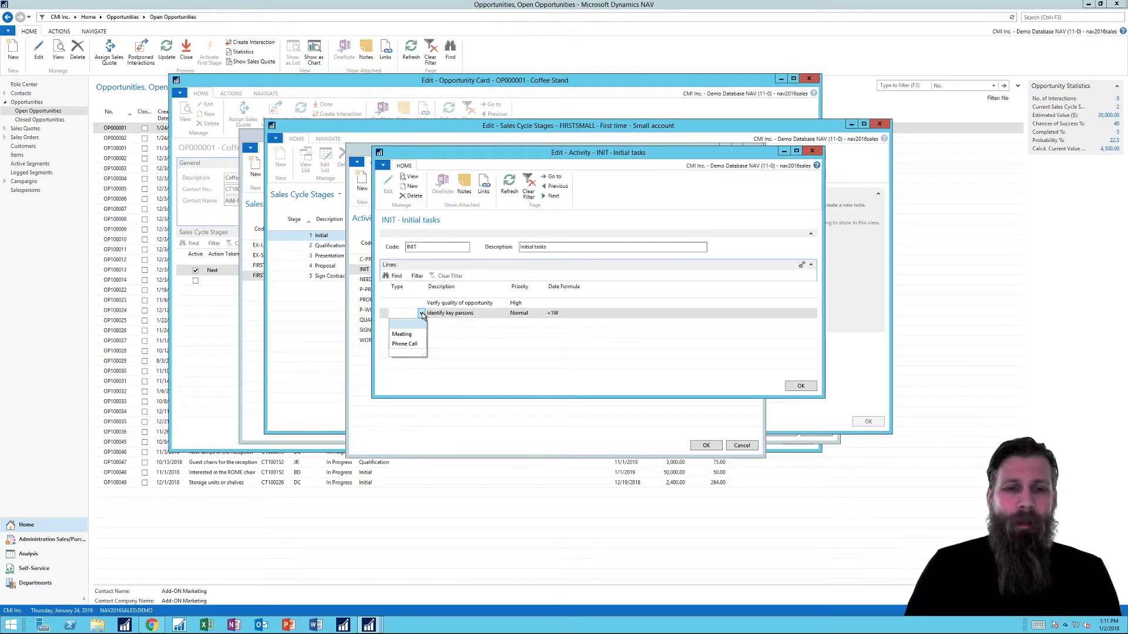
key("Escape")
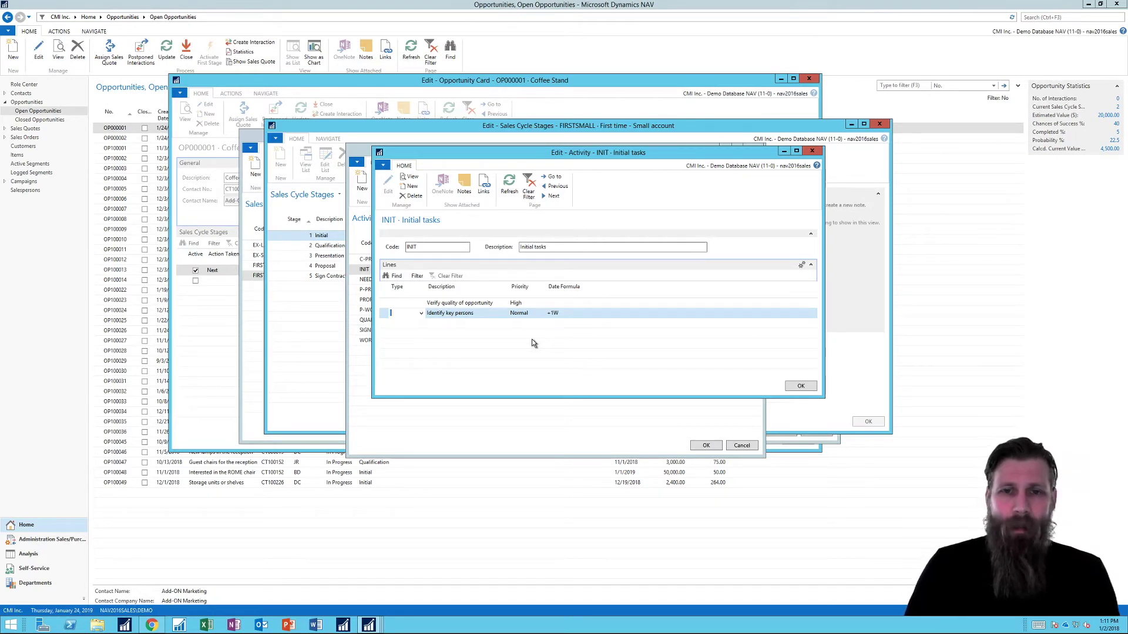
Step: Close the INIT activity, sales cycle stages, sales cycle and opportunity windows, returning home
left_click(812, 153)
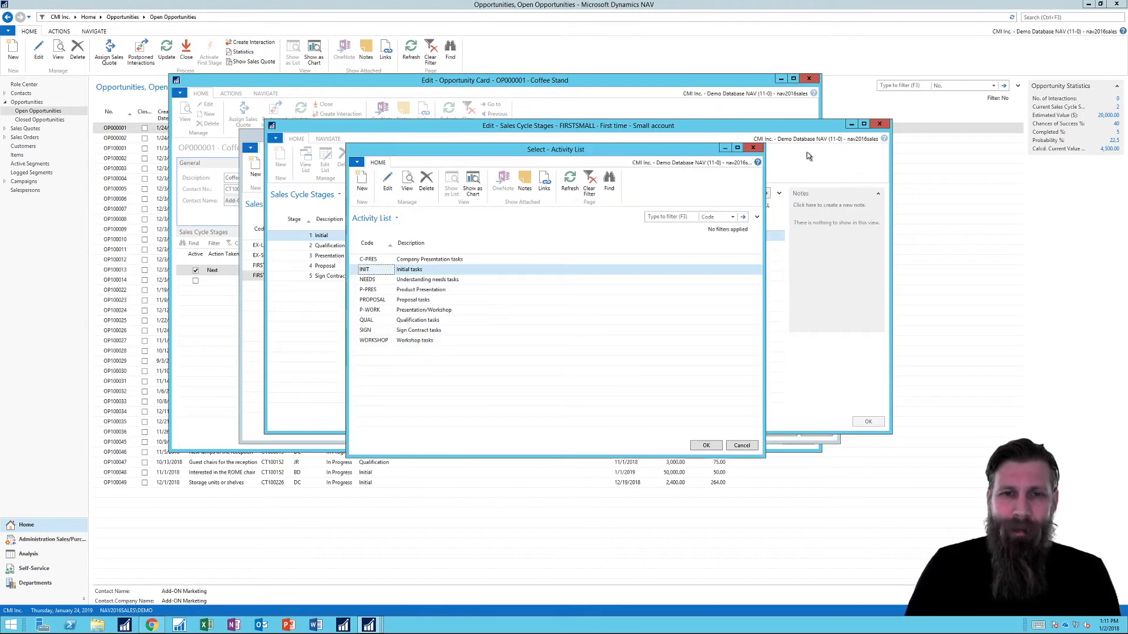
left_click(753, 150)
left_click(878, 127)
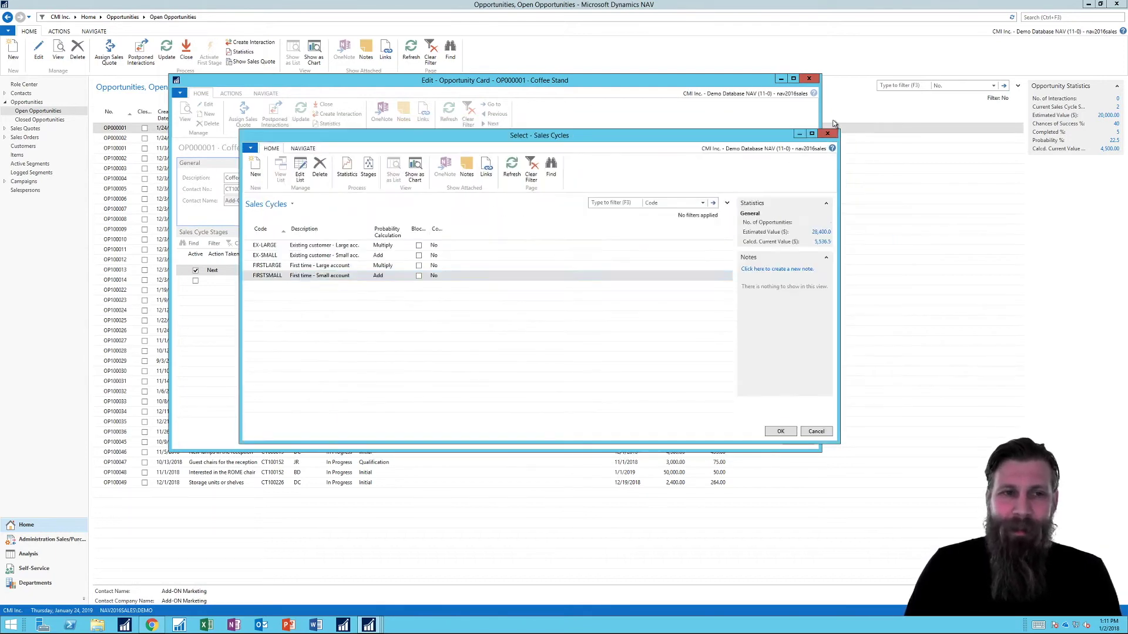
left_click(830, 134)
left_click(809, 78)
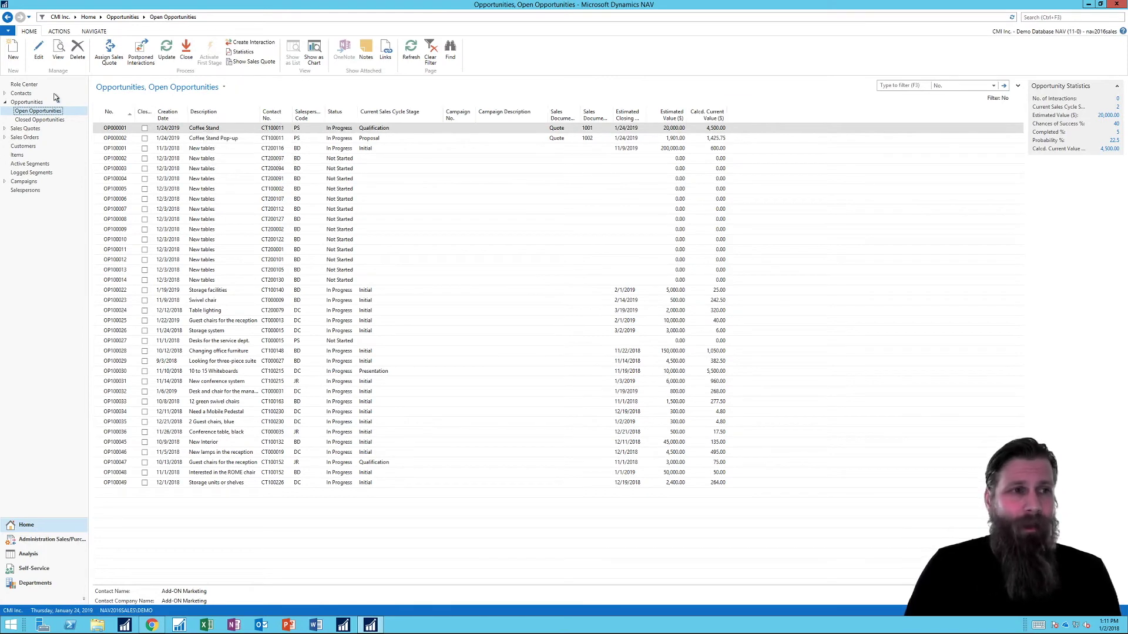
key("alt+Left")
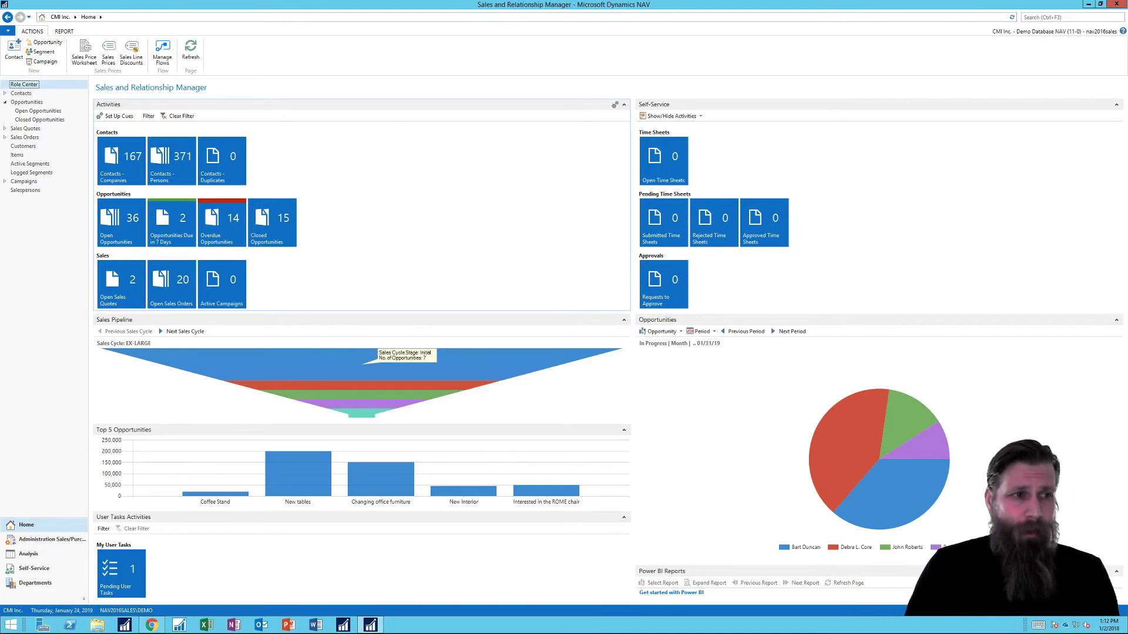
Step: Check salesperson AH's task list from Salespersons, then open salesperson PS's task list
left_click(25, 190)
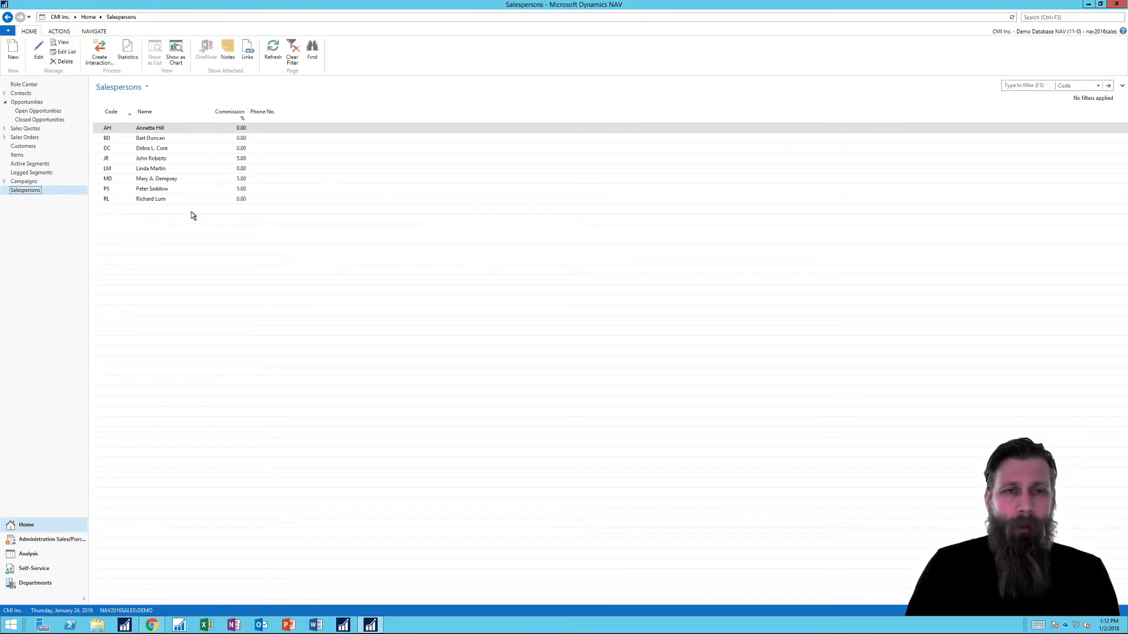
left_click(95, 32)
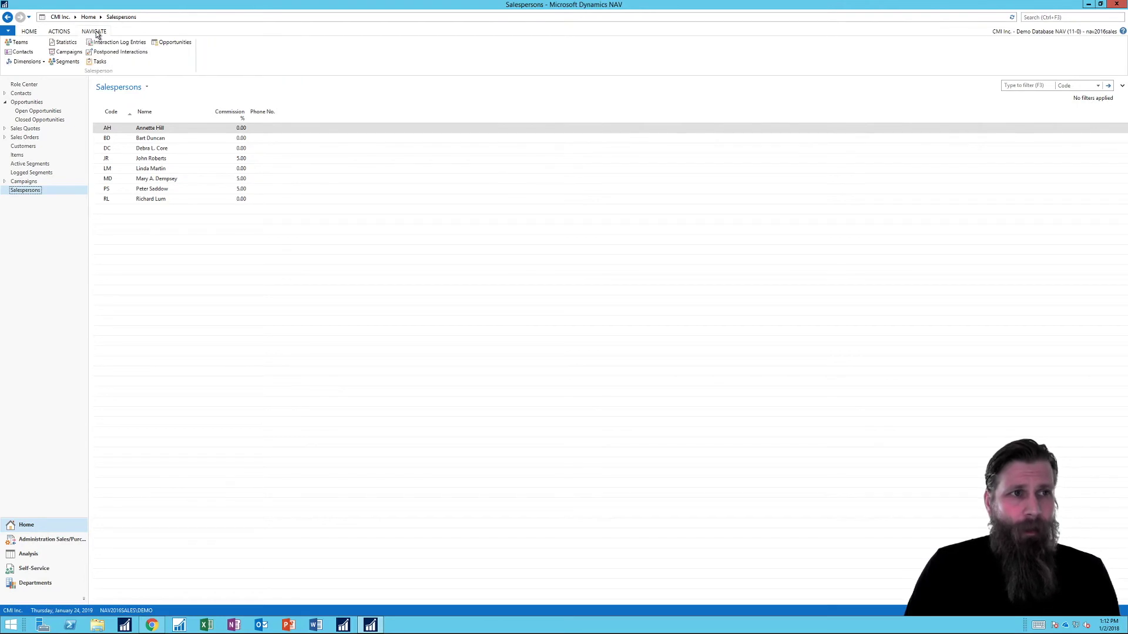
left_click(101, 62)
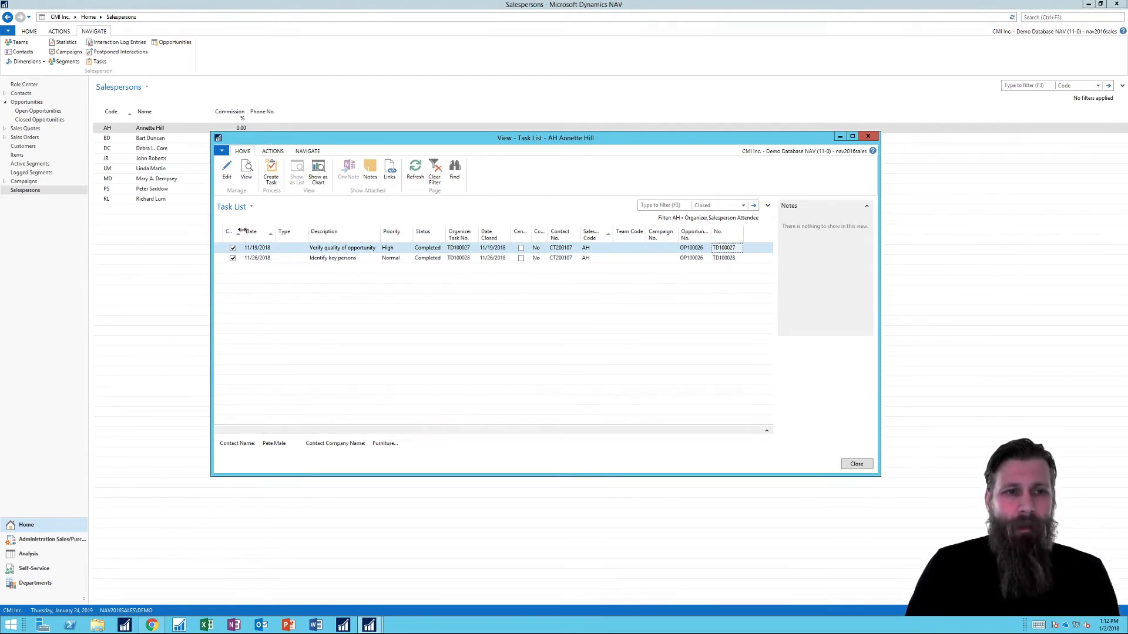
left_click_drag(241, 230, 264, 242)
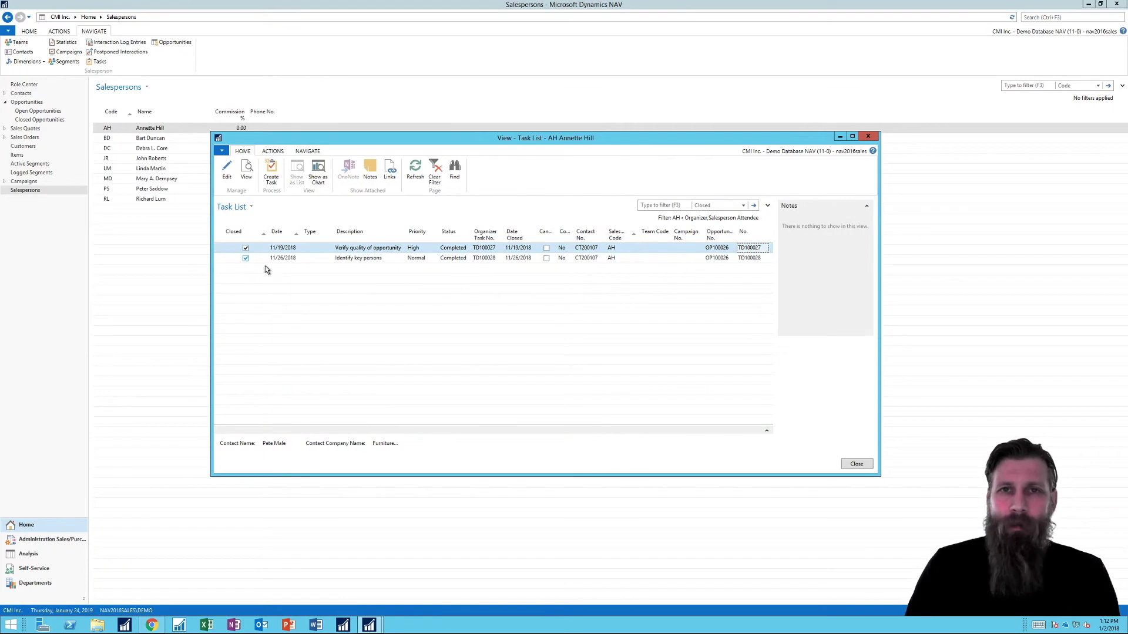
left_click(868, 137)
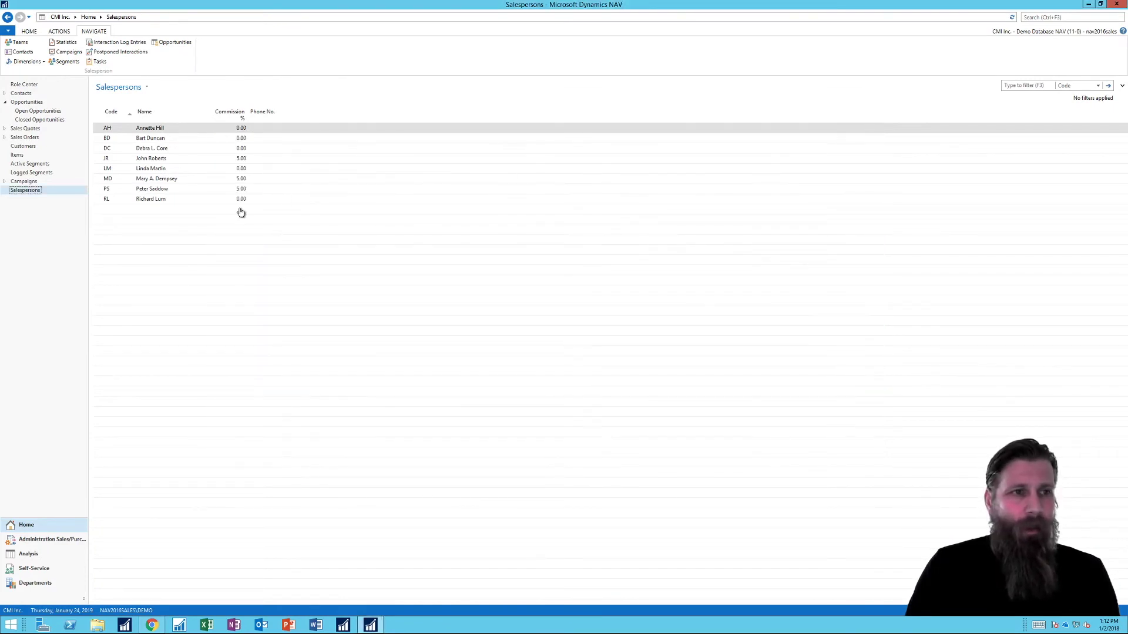
left_click(122, 189)
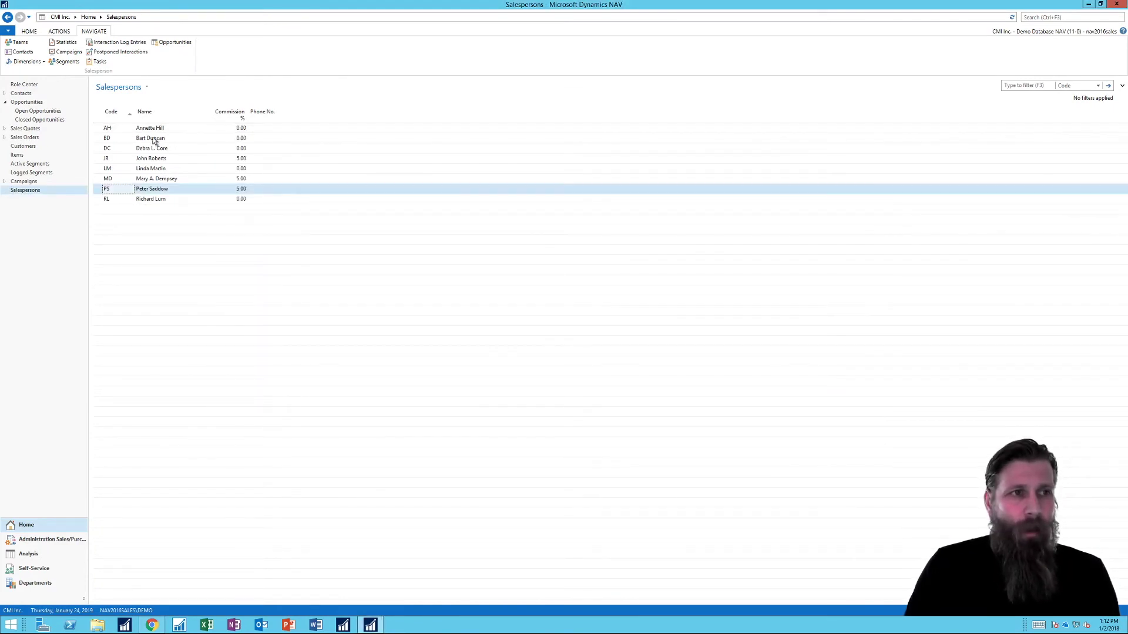
left_click(99, 62)
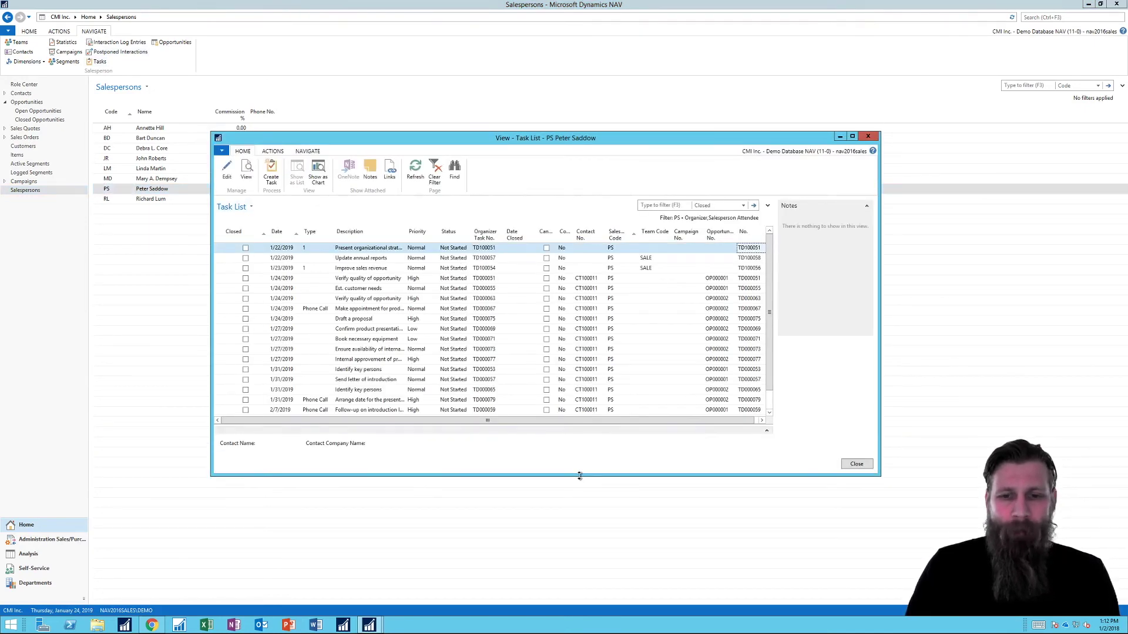
Step: Enlarge PS's task list and open task TD000079 about arranging the presentation date
left_click_drag(580, 475, 587, 575)
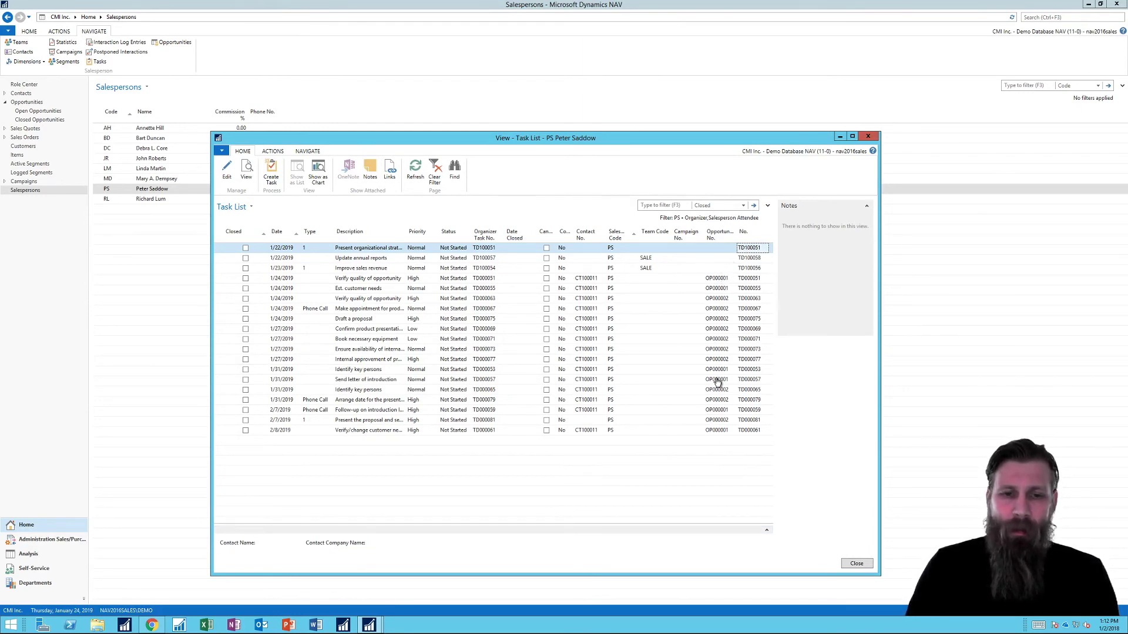
left_click(376, 402)
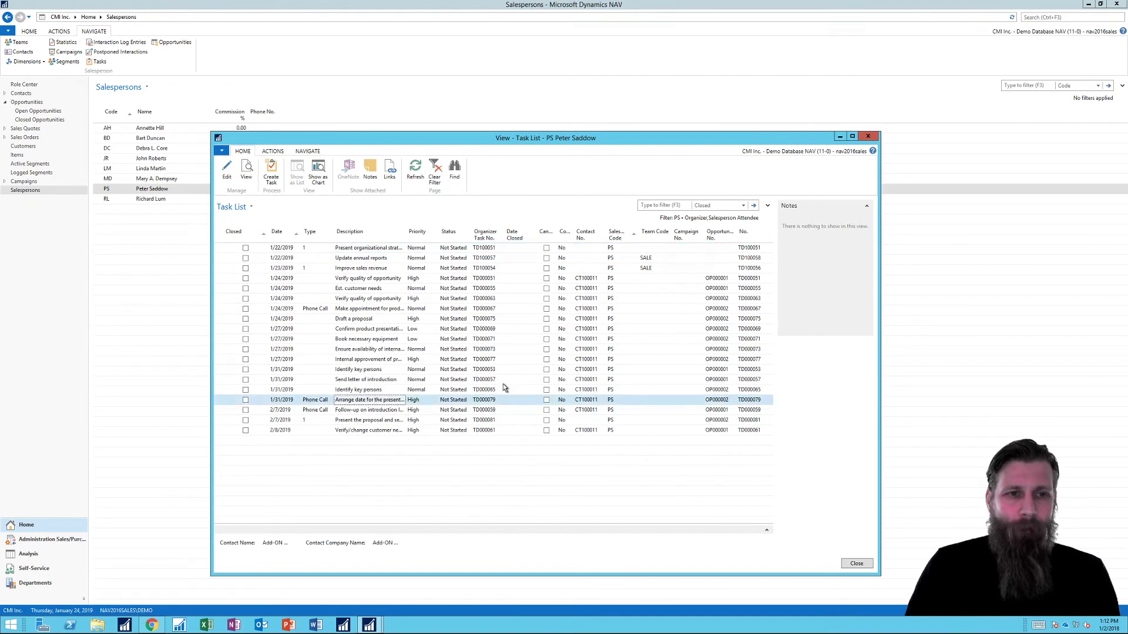
left_click(246, 171)
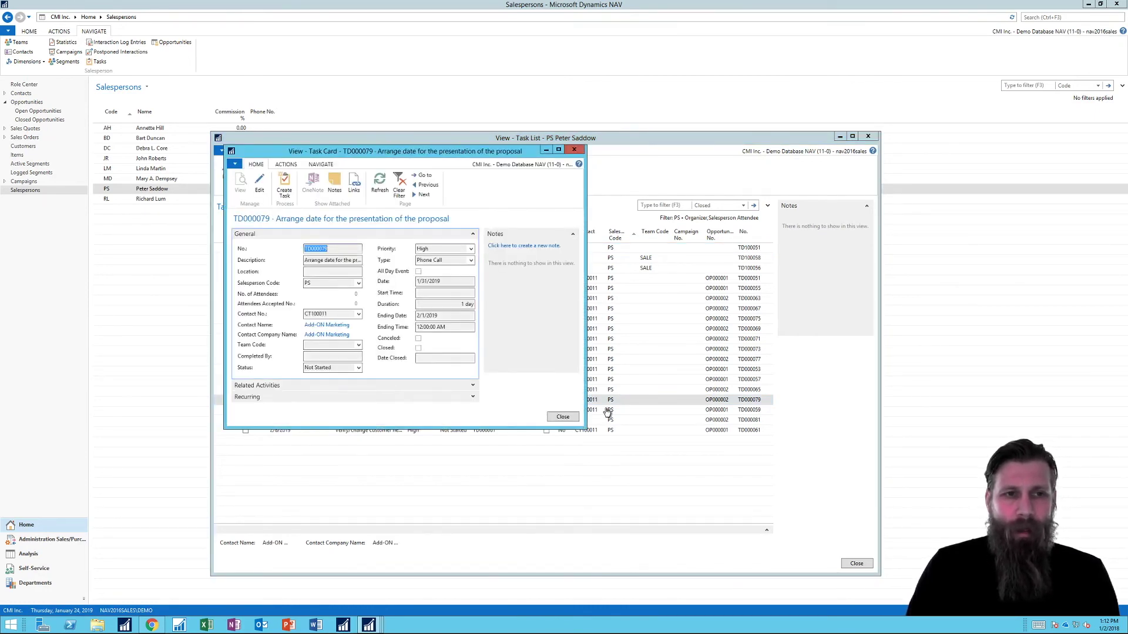
Step: Resize the TD000079 card, browse its Actions and Navigate menus, close it, and move the list up
left_click_drag(587, 429, 732, 501)
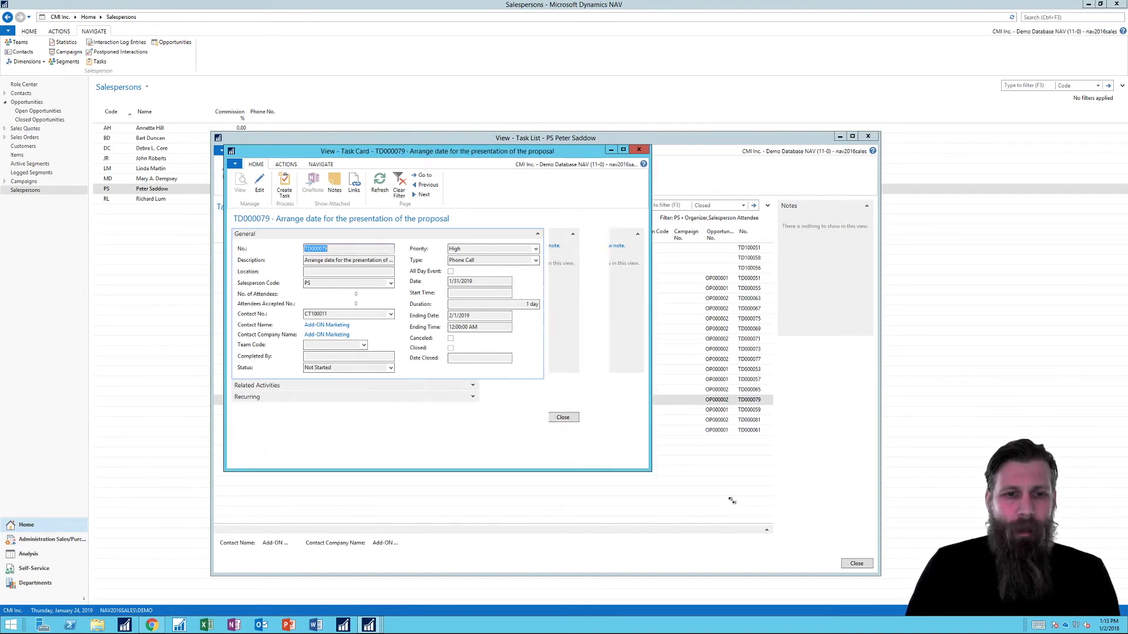
left_click_drag(467, 152, 485, 133)
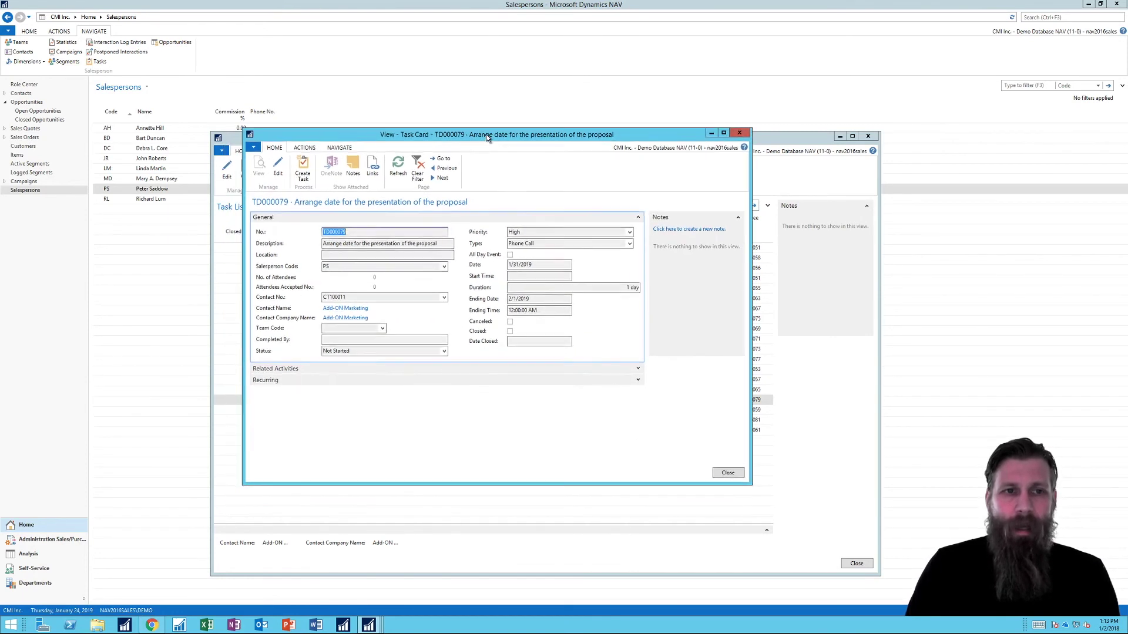
left_click(311, 148)
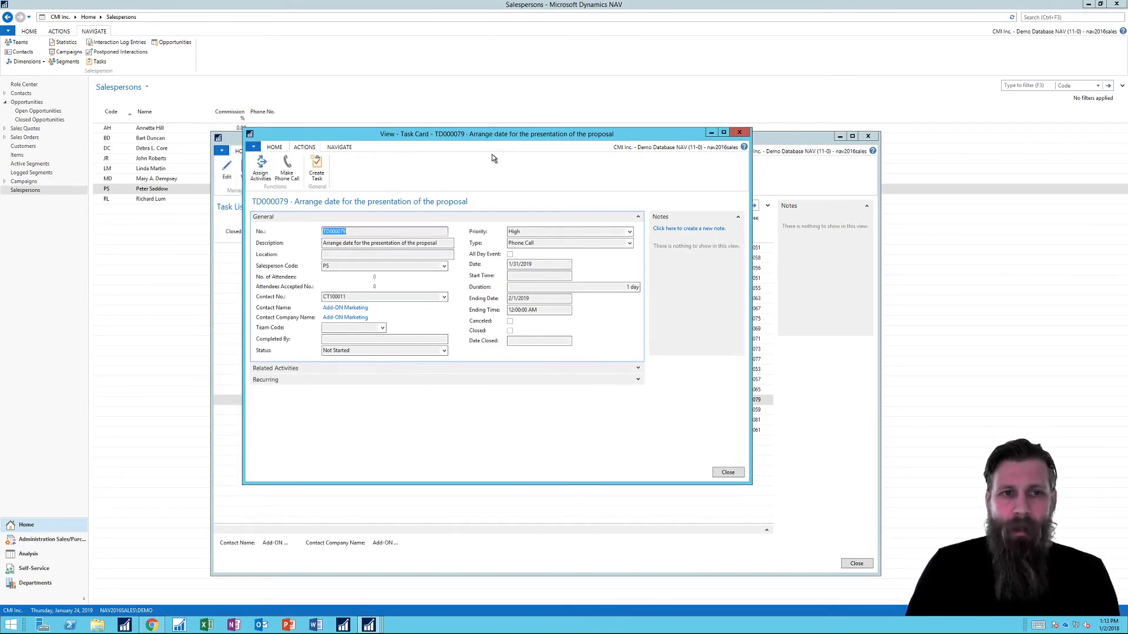
left_click(343, 149)
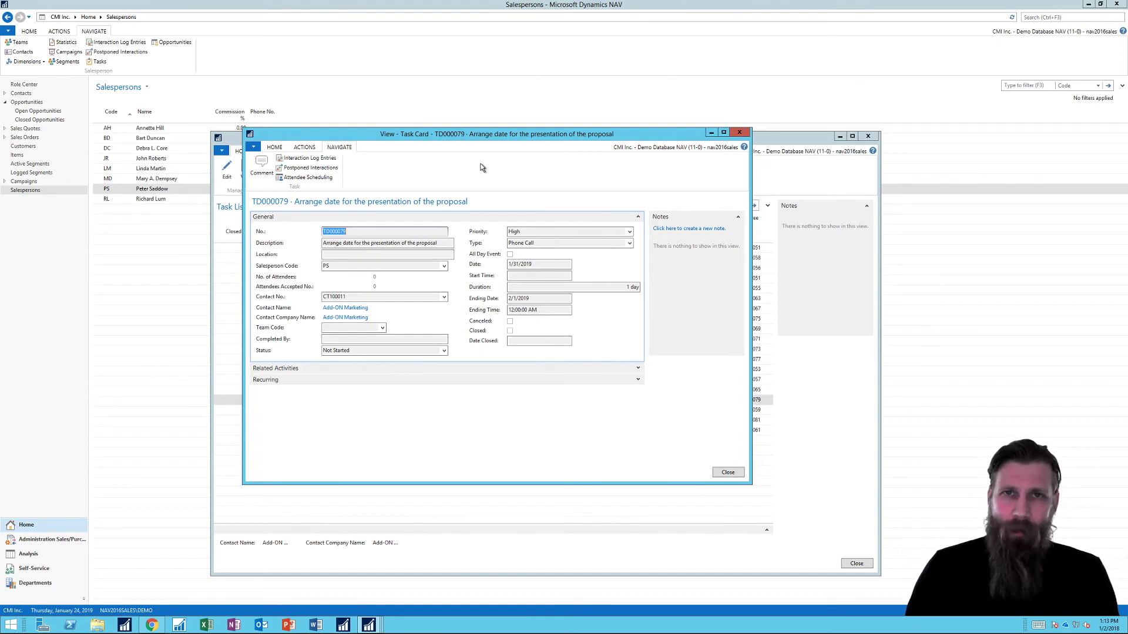
left_click(738, 133)
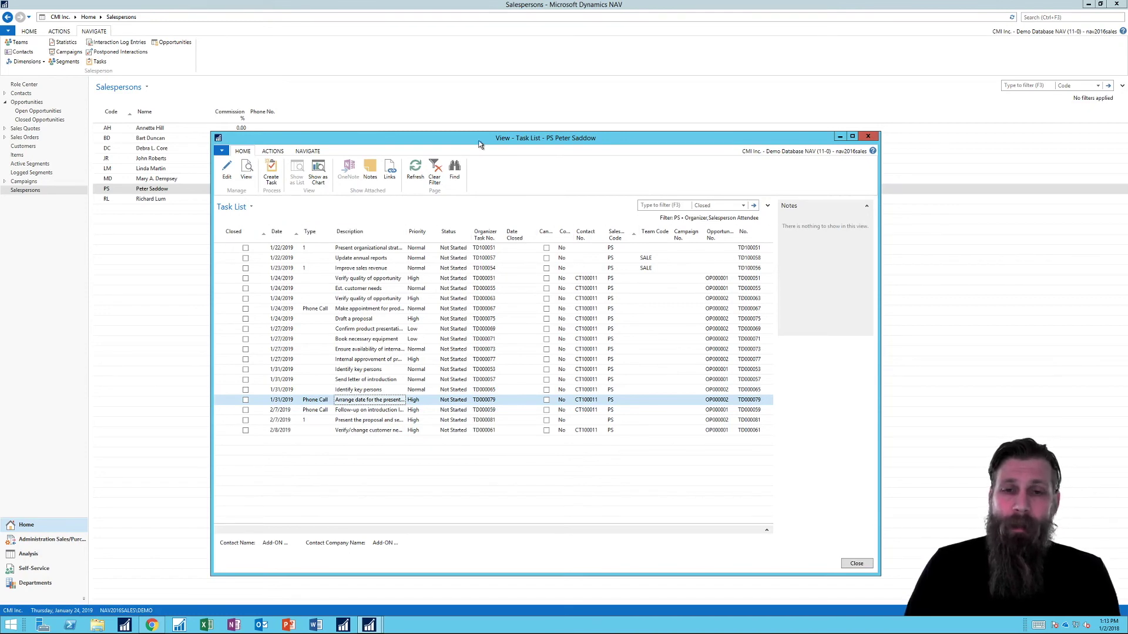
left_click_drag(478, 139, 456, 63)
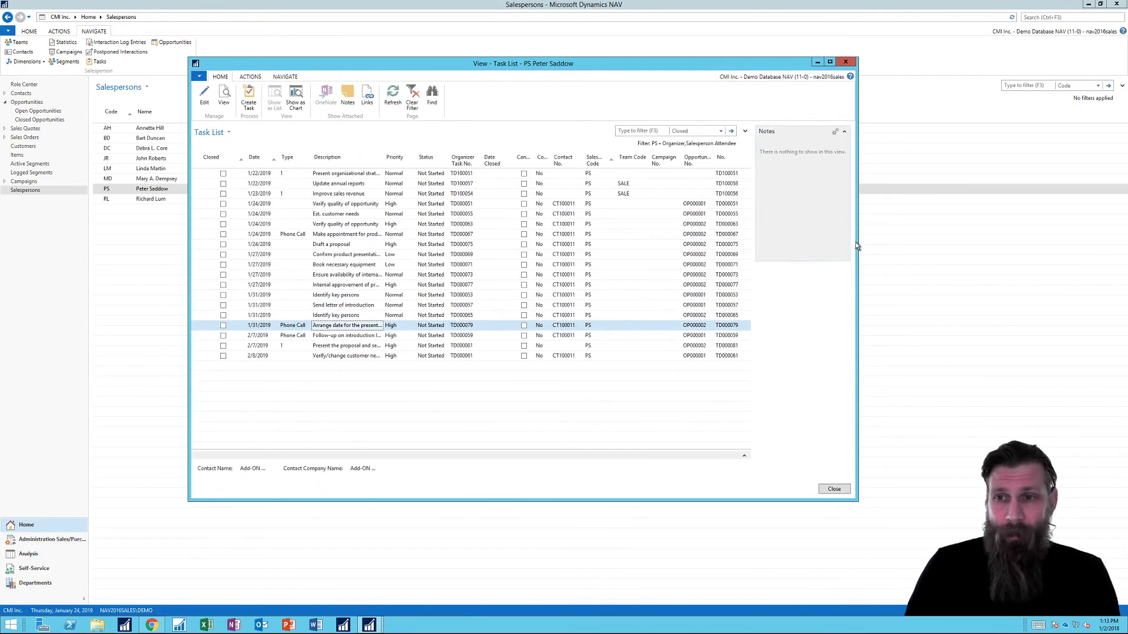
Step: Widen PS's Task List window so every column, including opportunity numbers, is visible
left_click_drag(856, 242, 956, 241)
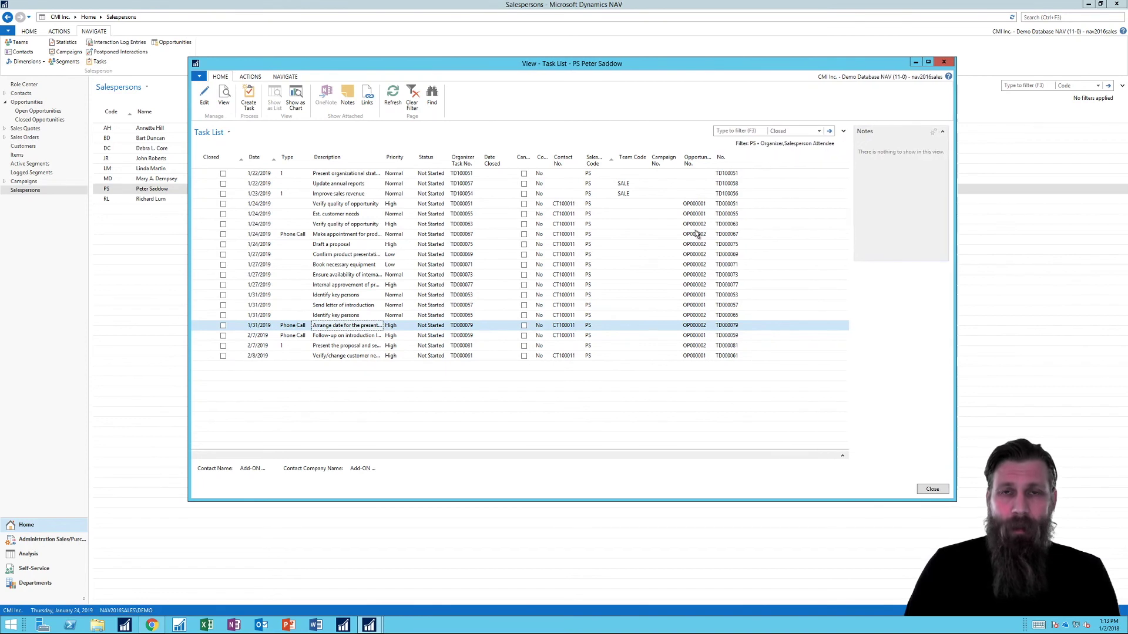